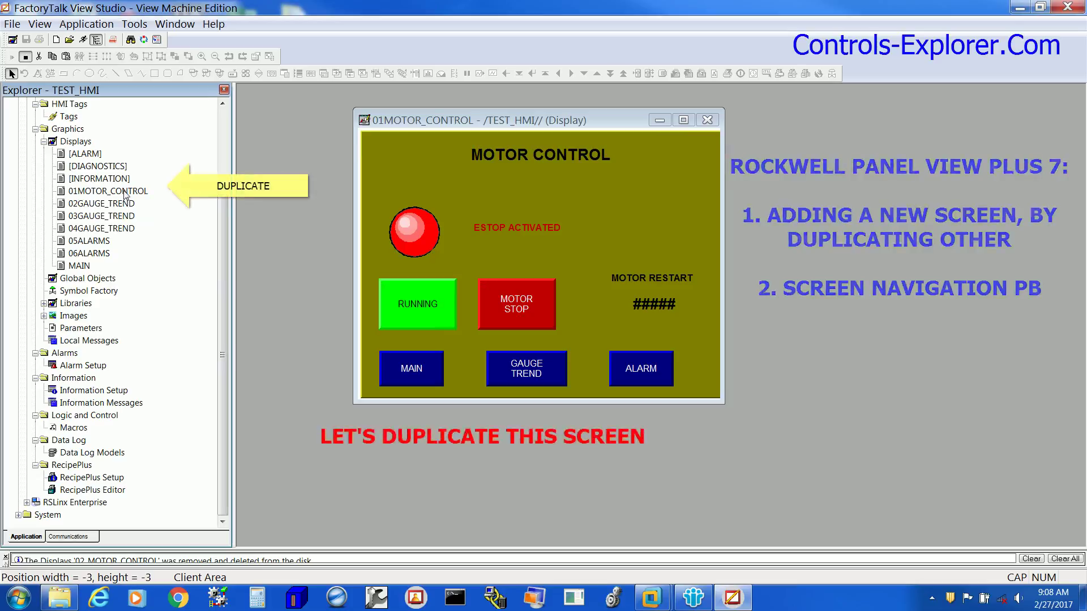
- Select the 01MOTOR_CONTROL display in the Displays folder
{"action": "left_click", "coordinate": [125, 194]}
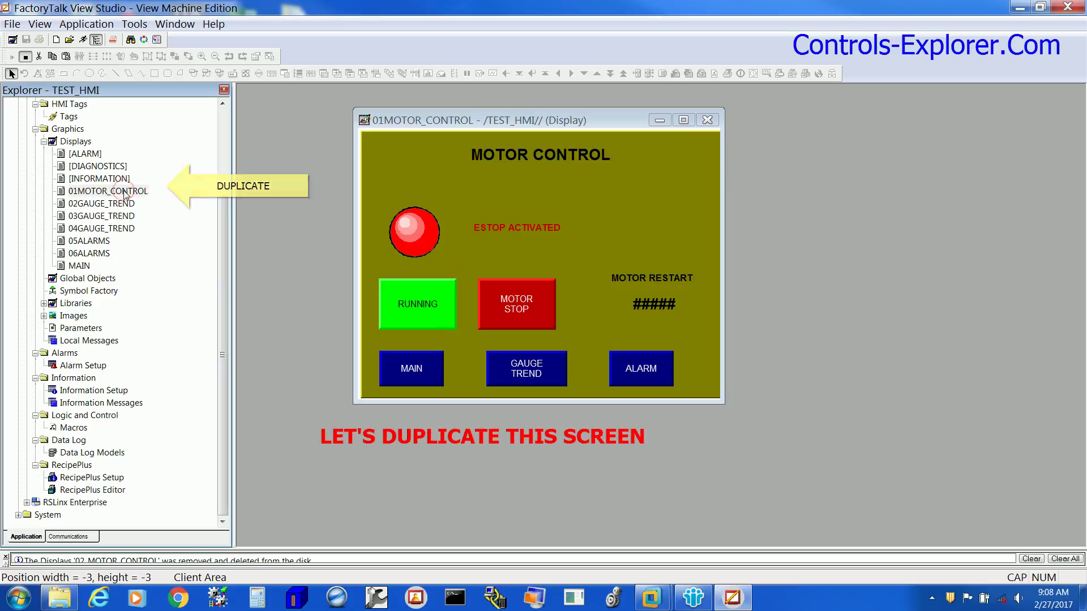
- Duplicate 01MOTOR_CONTROL as 02MOTOR_CONTROL, then close the 01MOTOR_CONTROL editor
{"action": "right_click", "coordinate": [126, 194]}
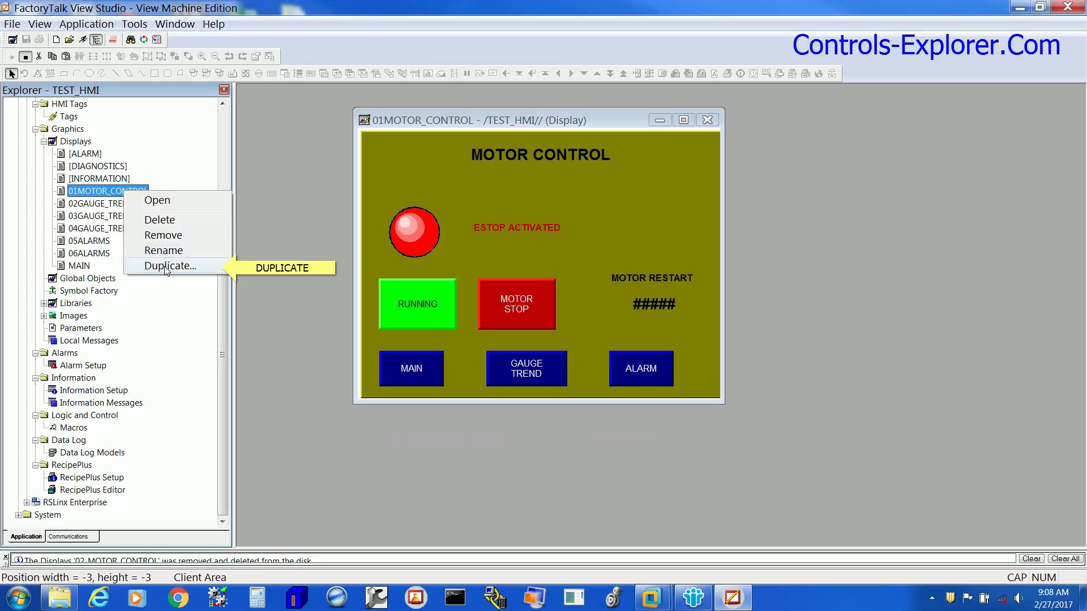
{"action": "left_click", "coordinate": [166, 267]}
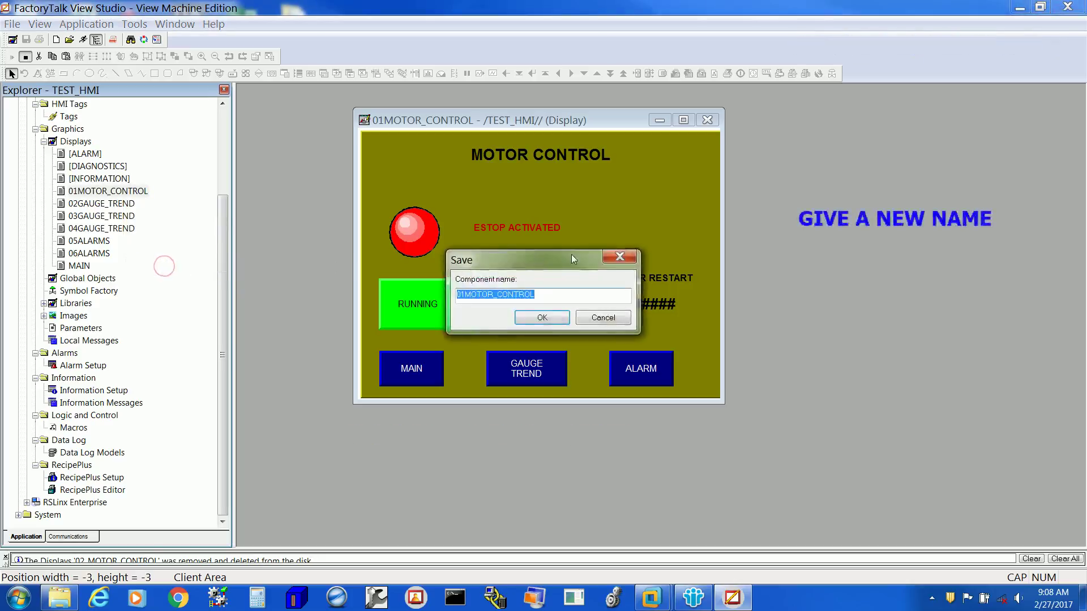
{"action": "left_click", "coordinate": [459, 299]}
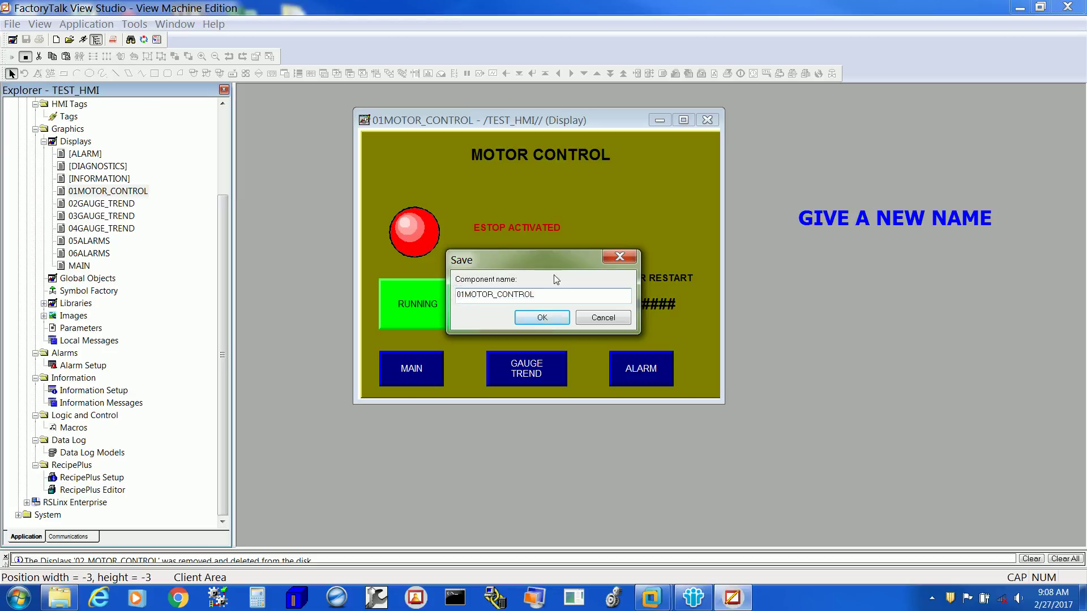
{"action": "type", "text": "2"}
{"action": "left_click", "coordinate": [544, 291]}
{"action": "left_click", "coordinate": [545, 318]}
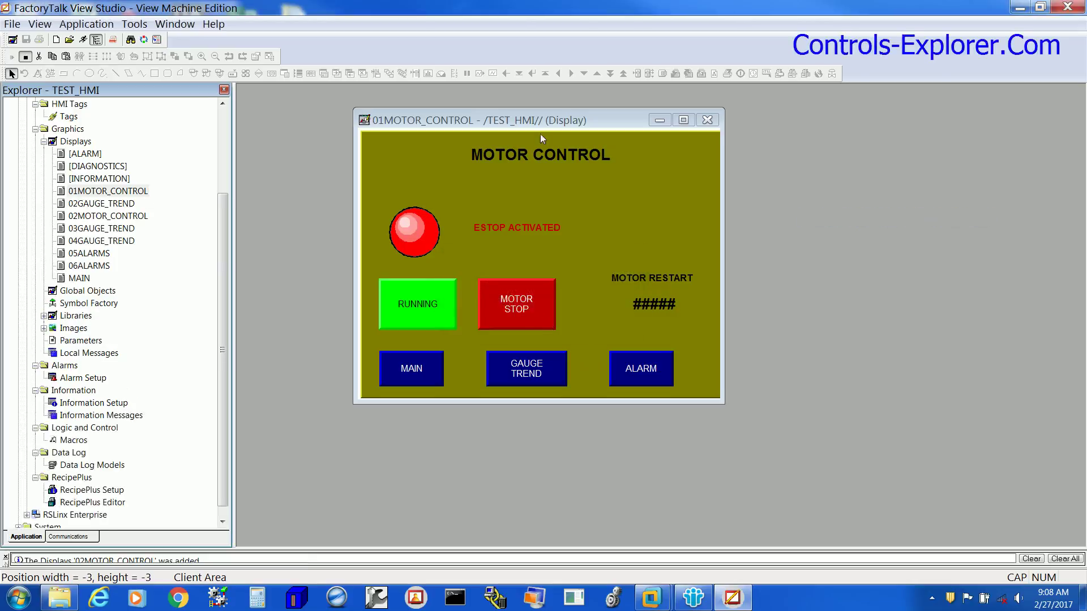
{"action": "left_click", "coordinate": [709, 122]}
- Open the 02MOTOR_CONTROL display for editing
{"action": "left_click", "coordinate": [709, 122]}
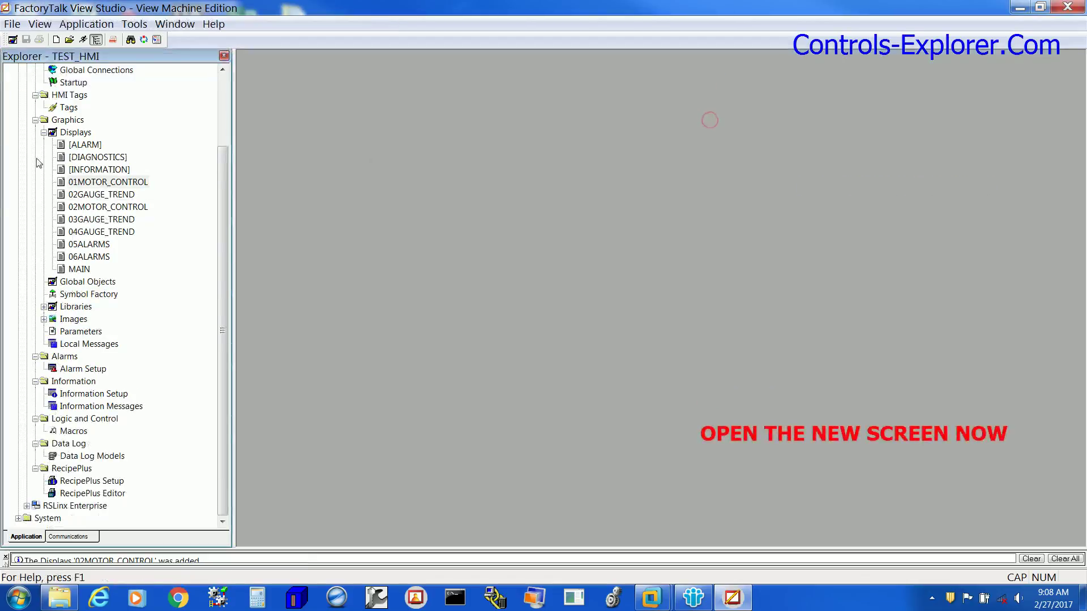
{"action": "left_click", "coordinate": [130, 208]}
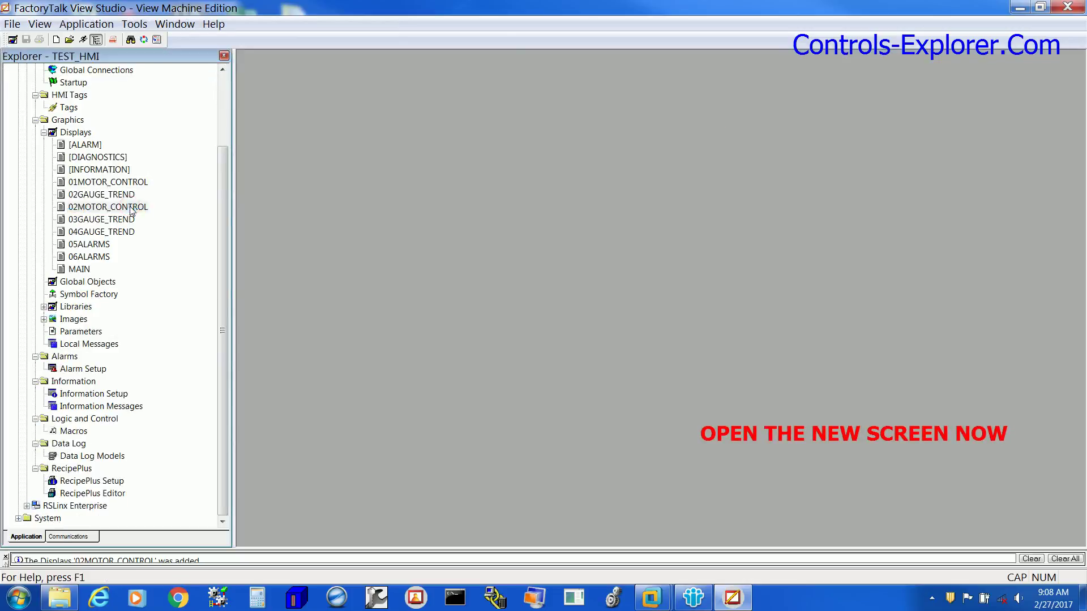
{"action": "right_click", "coordinate": [131, 208]}
{"action": "left_click", "coordinate": [175, 216]}
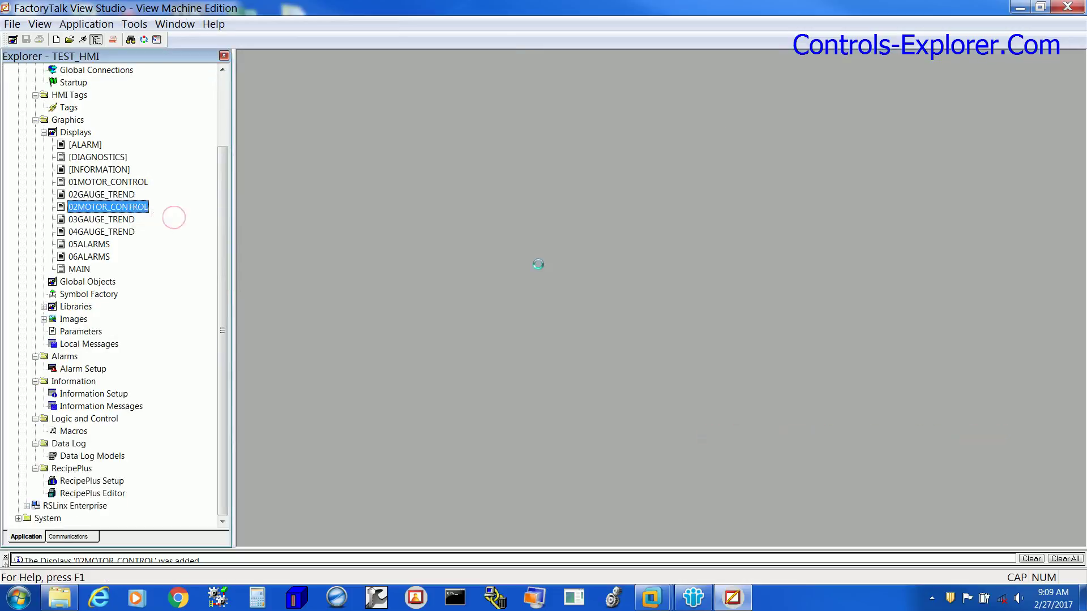
- Add a second line reading '2' under the MOTOR CONTROL title text
{"action": "left_click", "coordinate": [491, 133]}
{"action": "double_click", "coordinate": [492, 131]}
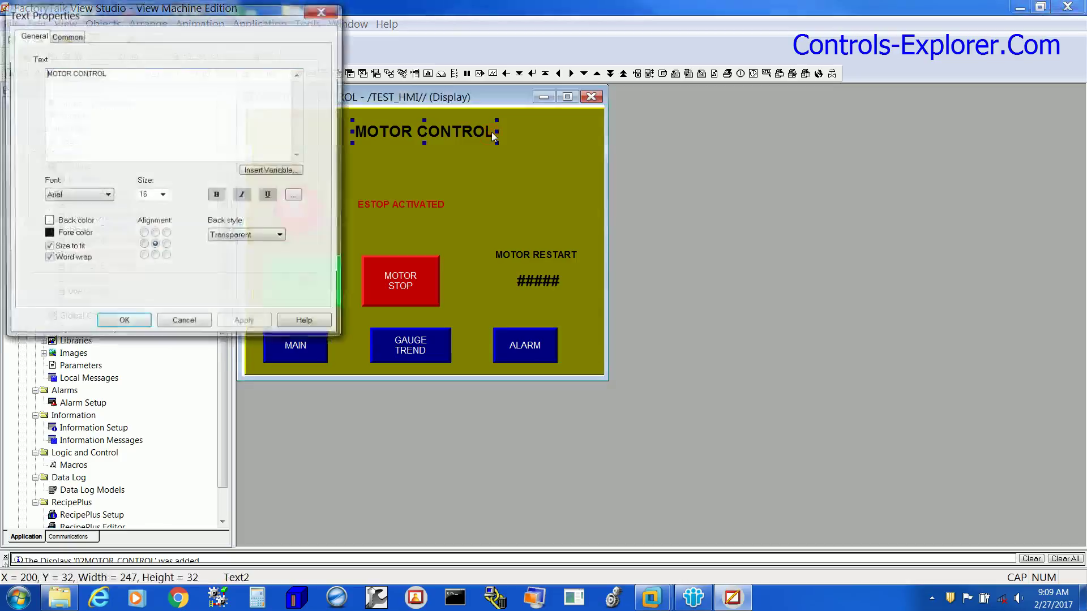
{"action": "left_click", "coordinate": [121, 77]}
{"action": "key", "text": "Return"}
{"action": "type", "text": "2"}
{"action": "left_click", "coordinate": [245, 324]}
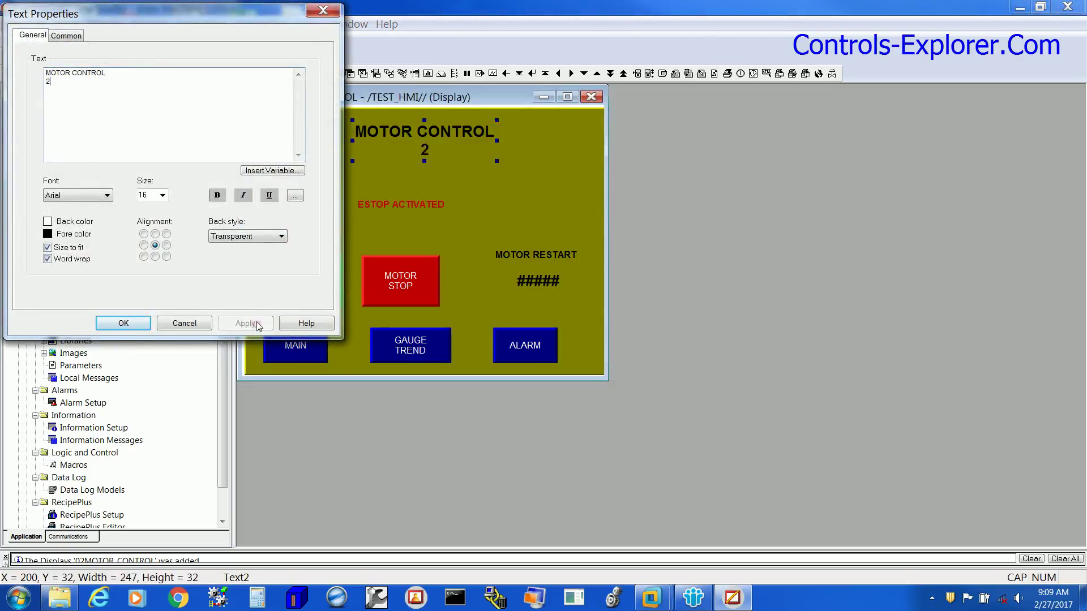
{"action": "left_click", "coordinate": [123, 323]}
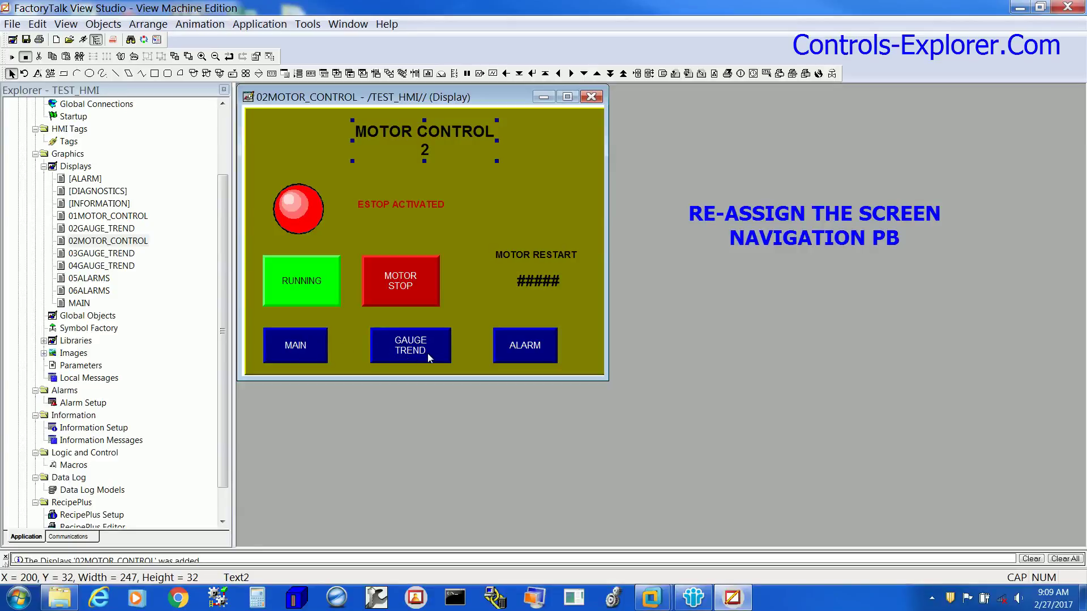
{"action": "left_click", "coordinate": [292, 352]}
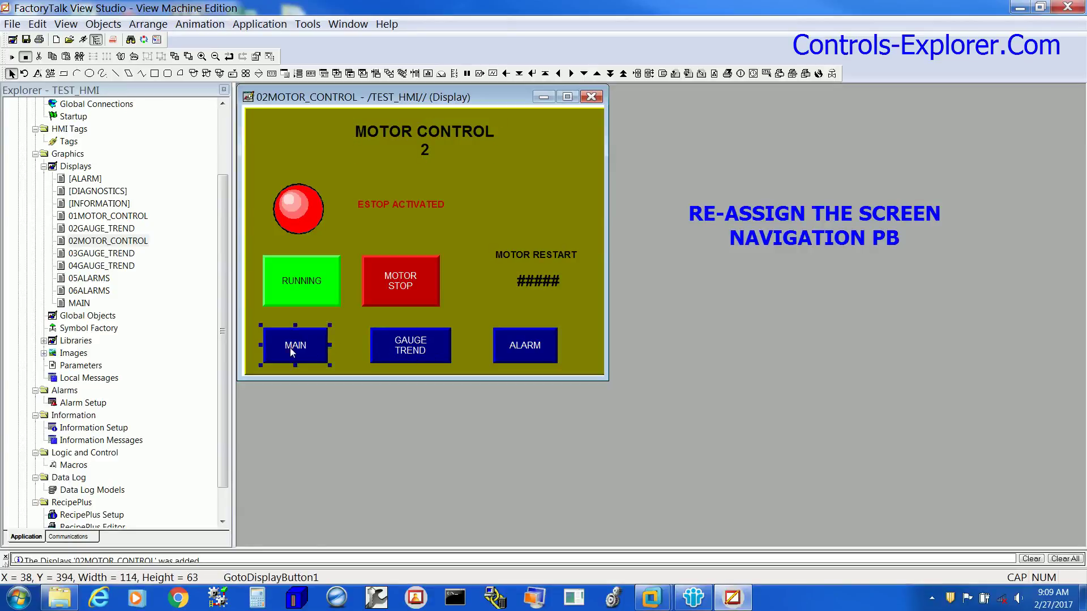
- Set the MAIN button's target display to 01MOTOR_CONTROL
{"action": "right_click", "coordinate": [291, 349]}
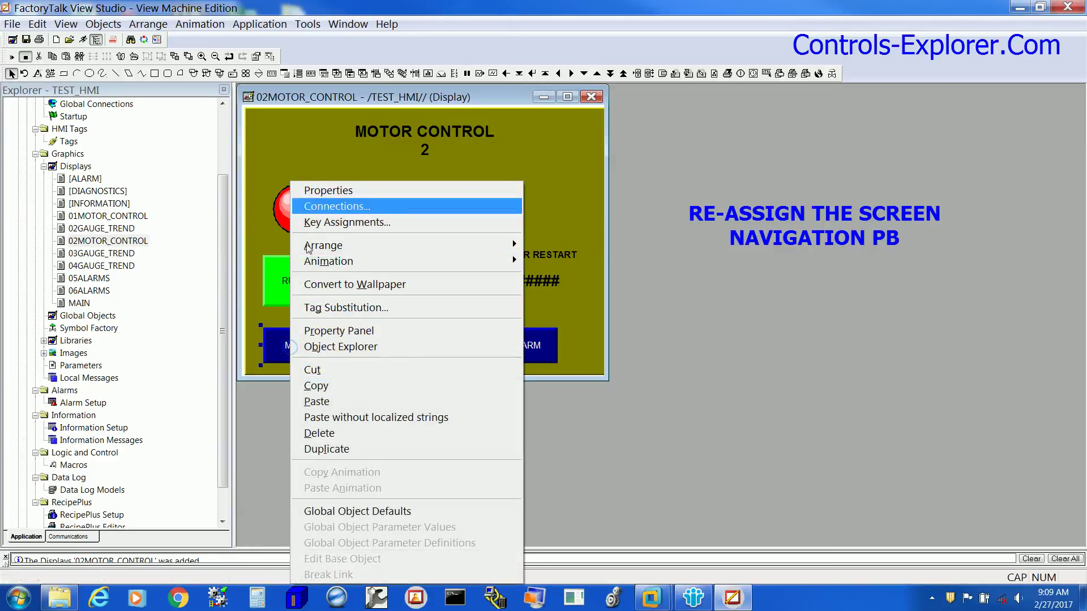
{"action": "left_click", "coordinate": [352, 194]}
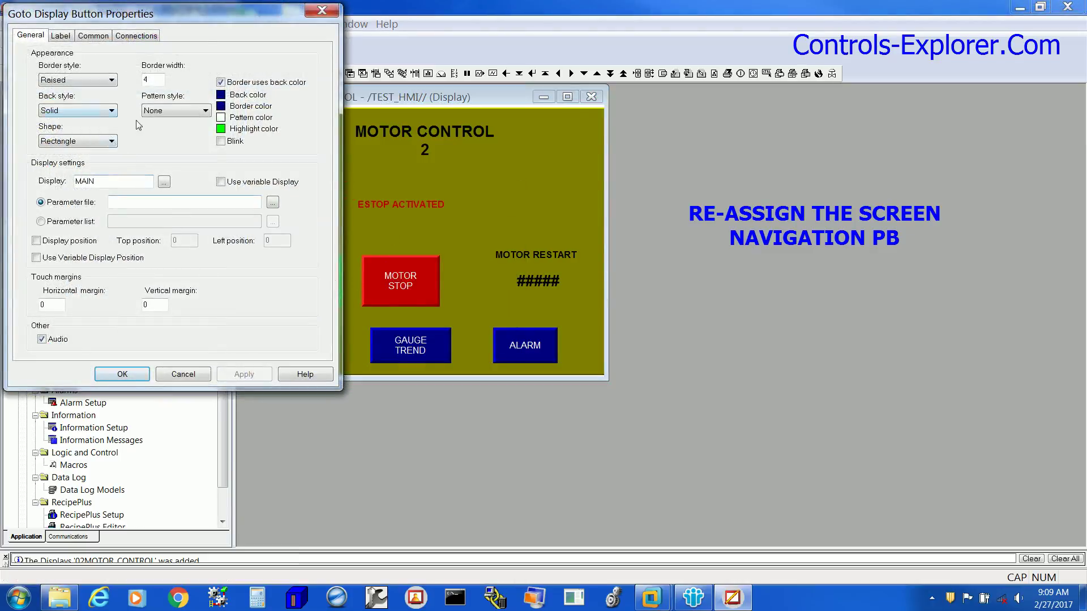
{"action": "left_click", "coordinate": [164, 182]}
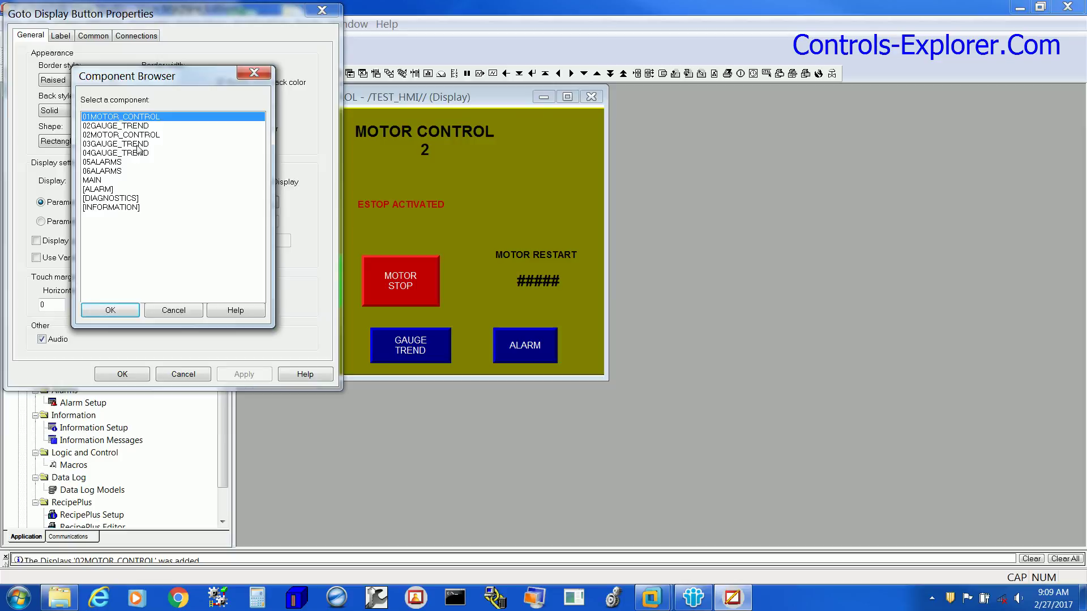
{"action": "left_click", "coordinate": [110, 310]}
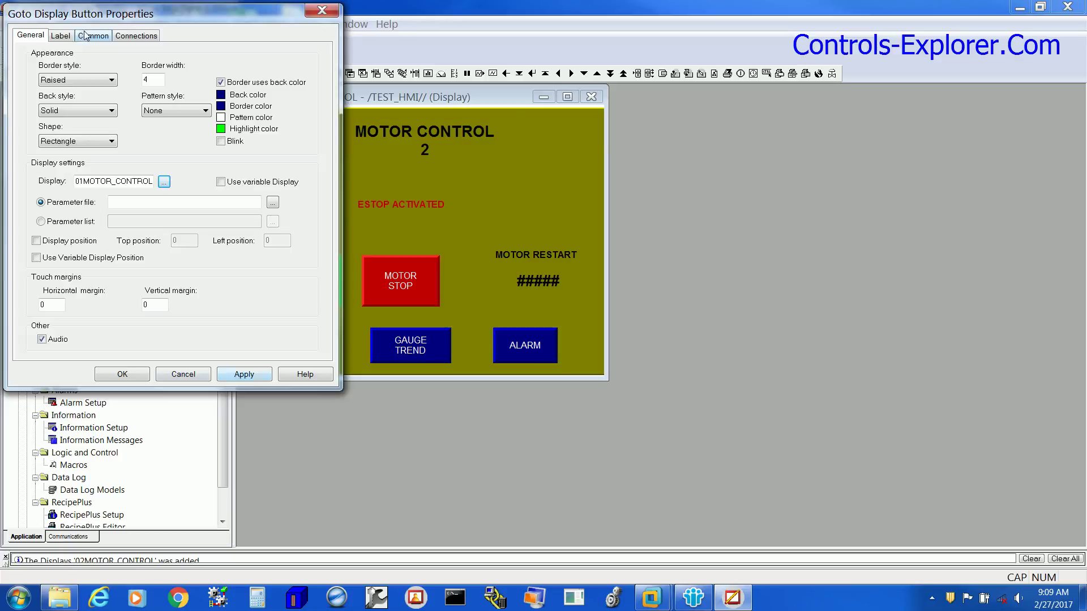
- Change the MAIN button's caption to MOTOR CNTRL 1 and save the properties
{"action": "left_click", "coordinate": [62, 36]}
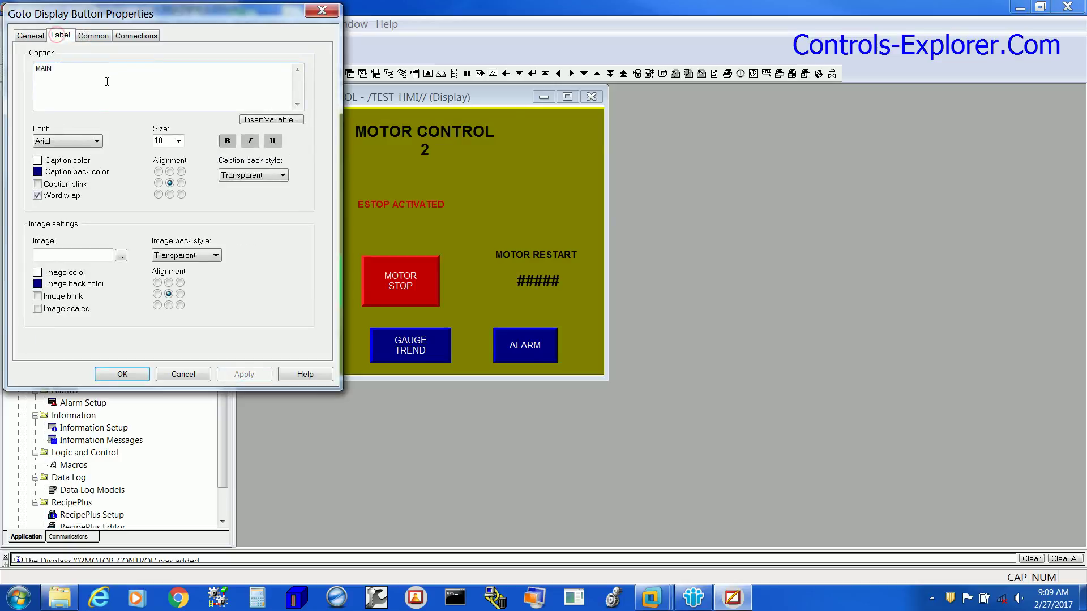
{"action": "left_click_drag", "start_coordinate": [100, 73], "coordinate": [37, 72]}
{"action": "type", "text": "MO"}
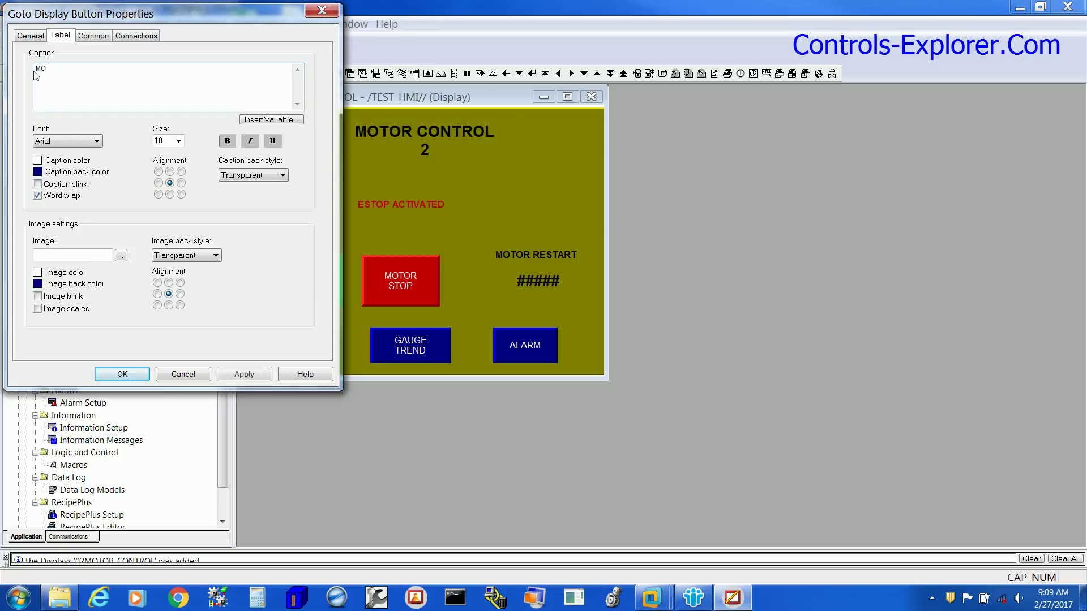
{"action": "type", "text": "TOR"}
{"action": "left_click", "coordinate": [118, 376]}
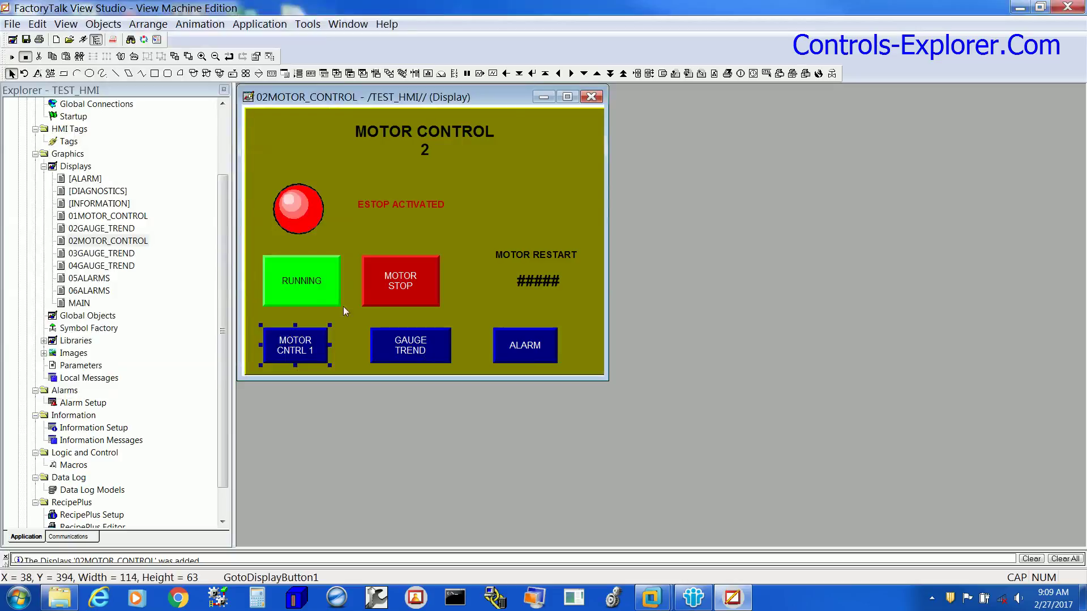
{"action": "left_click", "coordinate": [284, 295]}
- Delete the selected motor status objects from 02MOTOR_CONTROL
{"action": "key", "text": "Delete"}
{"action": "left_click", "coordinate": [299, 209]}
{"action": "key", "text": "Delete"}
{"action": "left_click", "coordinate": [393, 203]}
{"action": "key", "text": "Delete"}
{"action": "left_click_drag", "start_coordinate": [483, 96], "coordinate": [604, 126]}
- On 01MOTOR_CONTROL, shift the ALARM button left and paste a copy beside it
{"action": "right_click", "coordinate": [141, 216]}
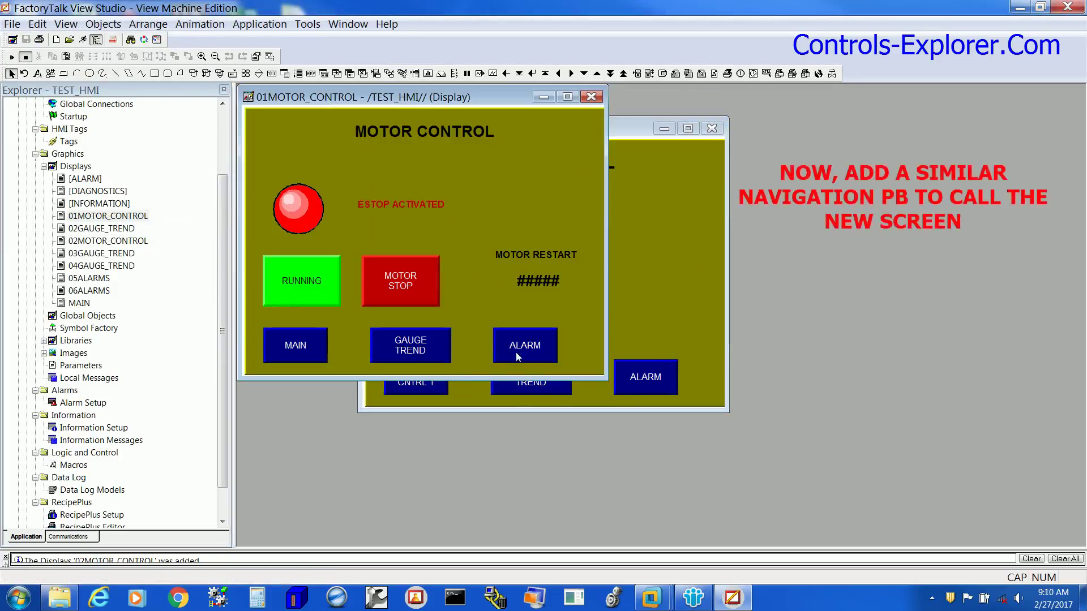
{"action": "left_click", "coordinate": [517, 356]}
{"action": "left_click_drag", "start_coordinate": [517, 356], "coordinate": [496, 358]}
{"action": "right_click", "coordinate": [495, 359]}
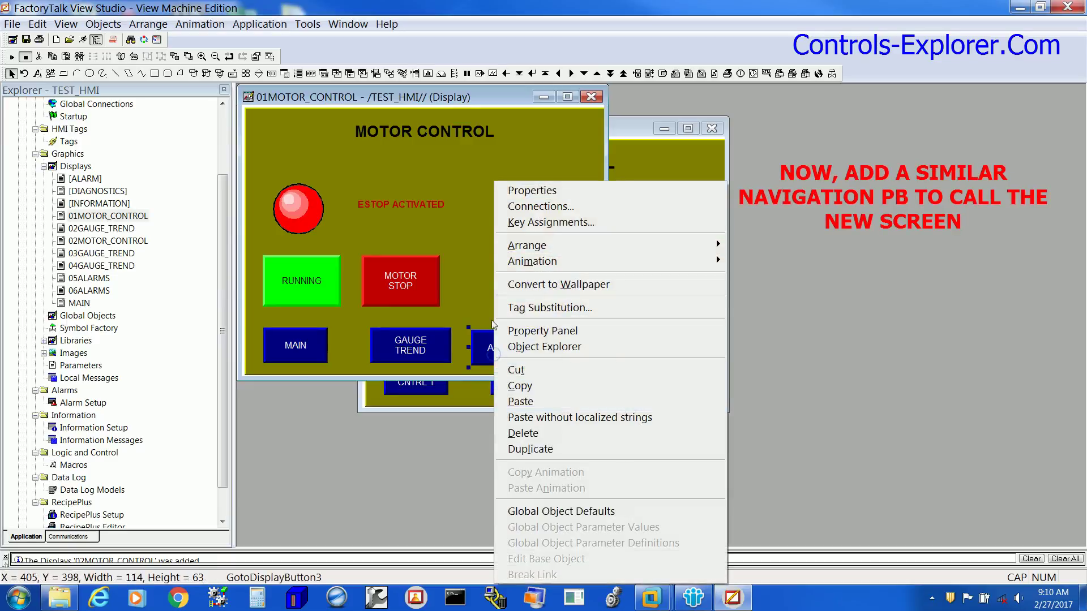
{"action": "left_click", "coordinate": [522, 387]}
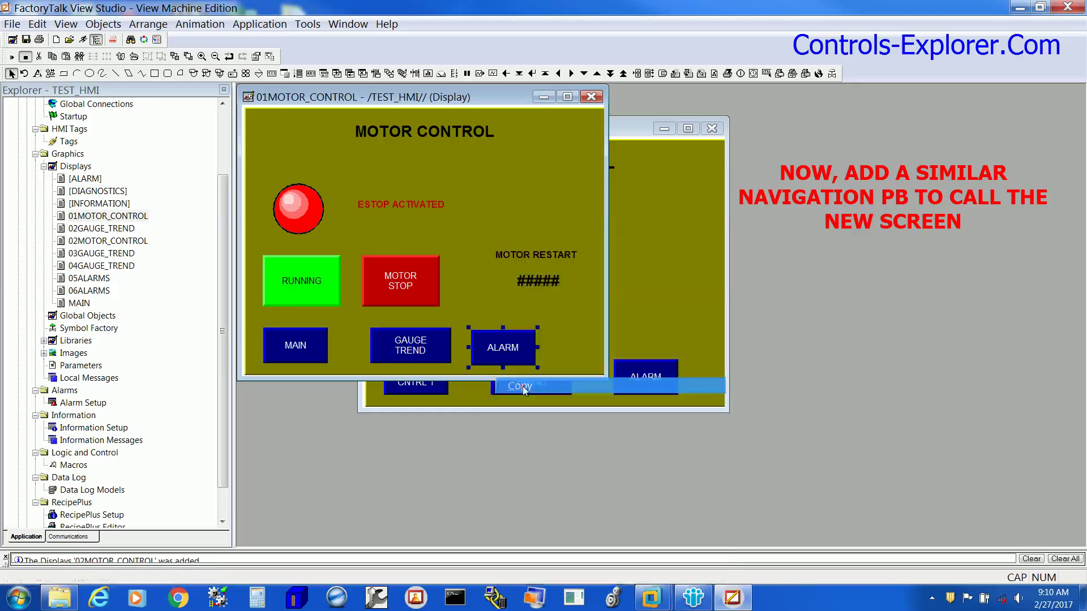
{"action": "left_click", "coordinate": [504, 171]}
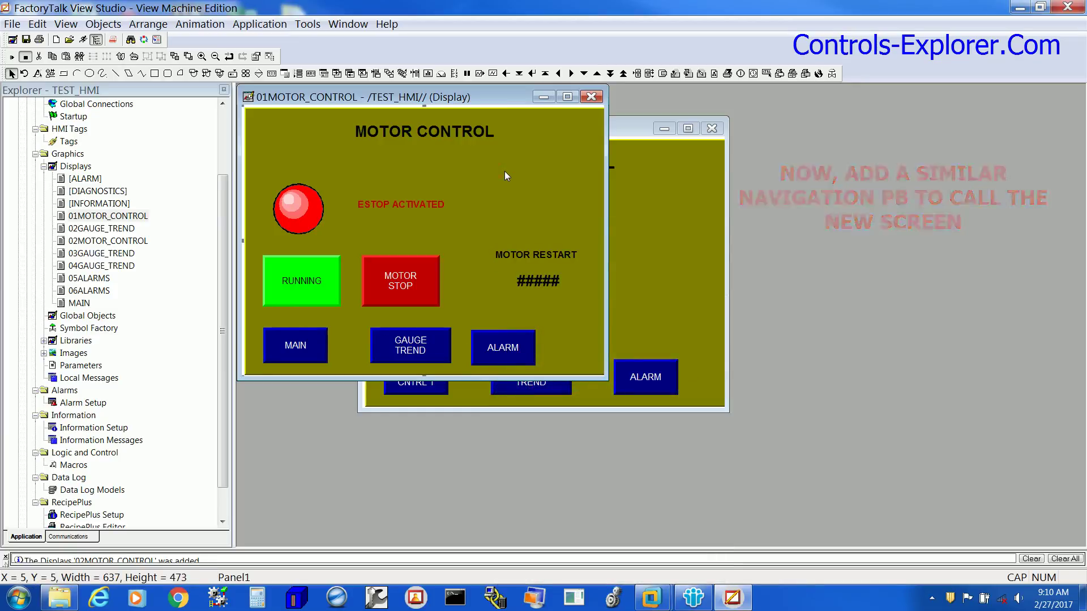
{"action": "key", "text": "ctrl+v"}
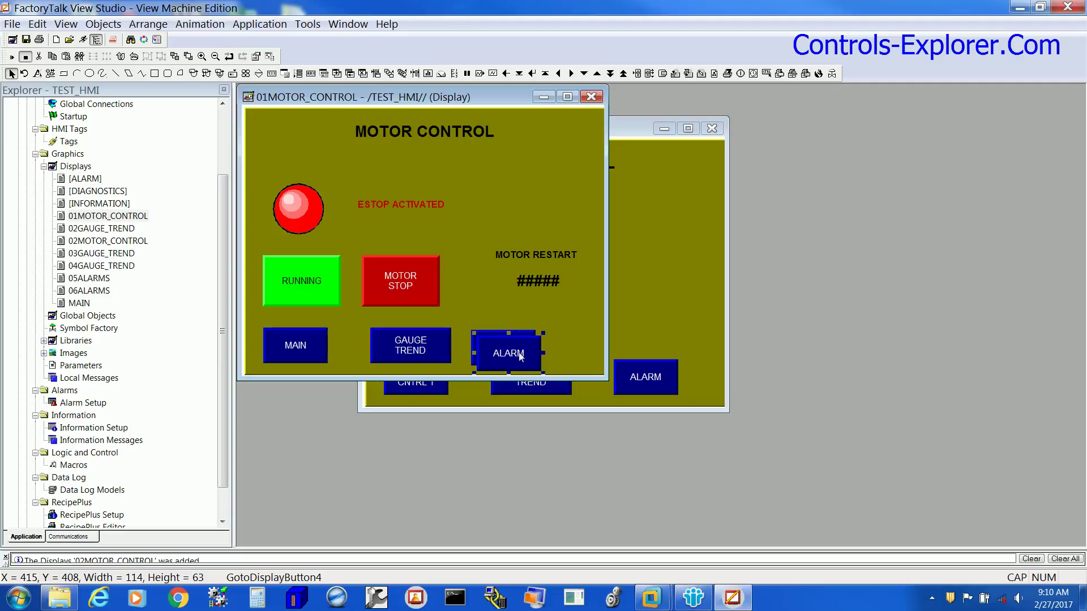
{"action": "left_click_drag", "start_coordinate": [520, 356], "coordinate": [571, 351]}
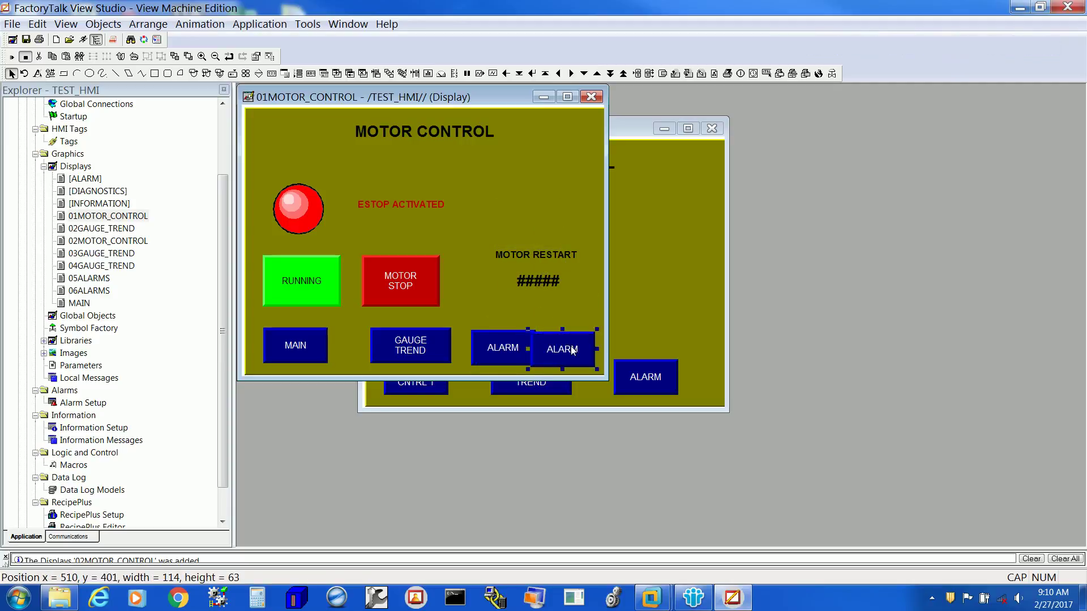
- Make the copied button open the 02MOTOR_CONTROL display
{"action": "double_click", "coordinate": [573, 350]}
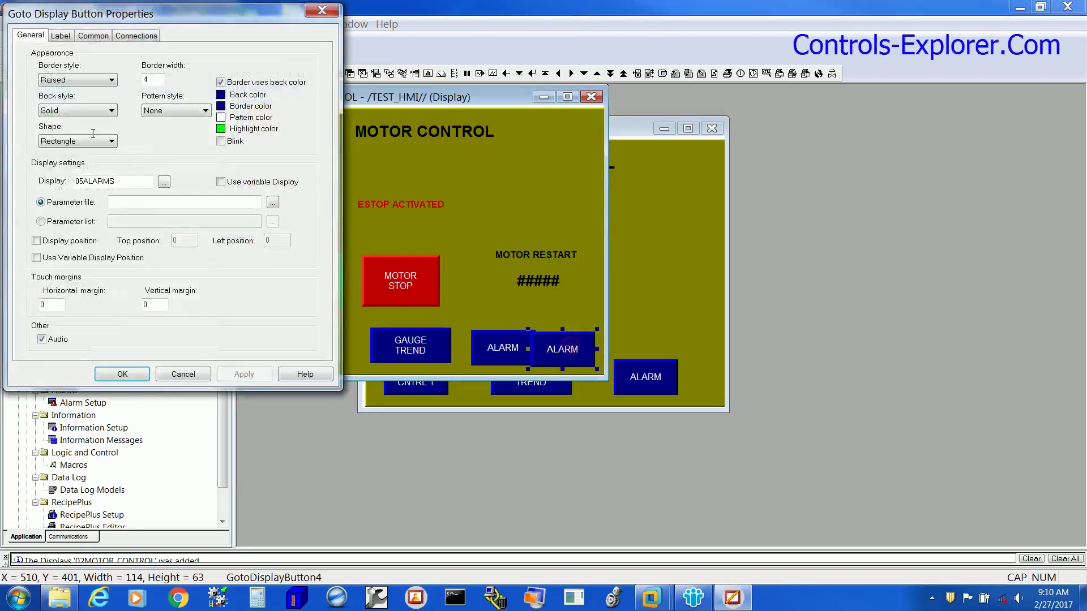
{"action": "left_click", "coordinate": [163, 182]}
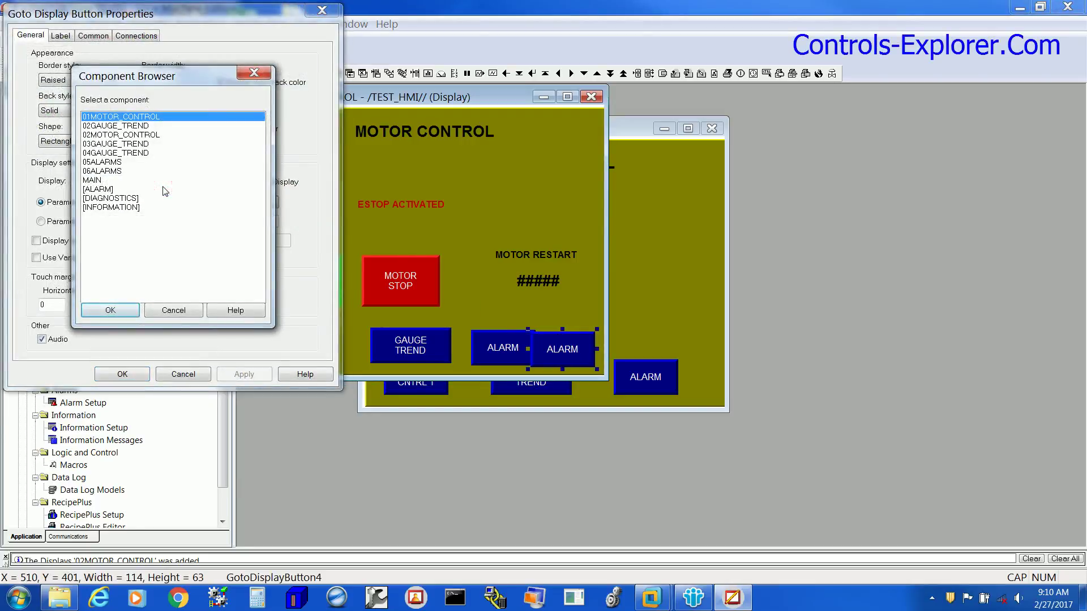
{"action": "left_click", "coordinate": [126, 135]}
{"action": "left_click", "coordinate": [115, 310]}
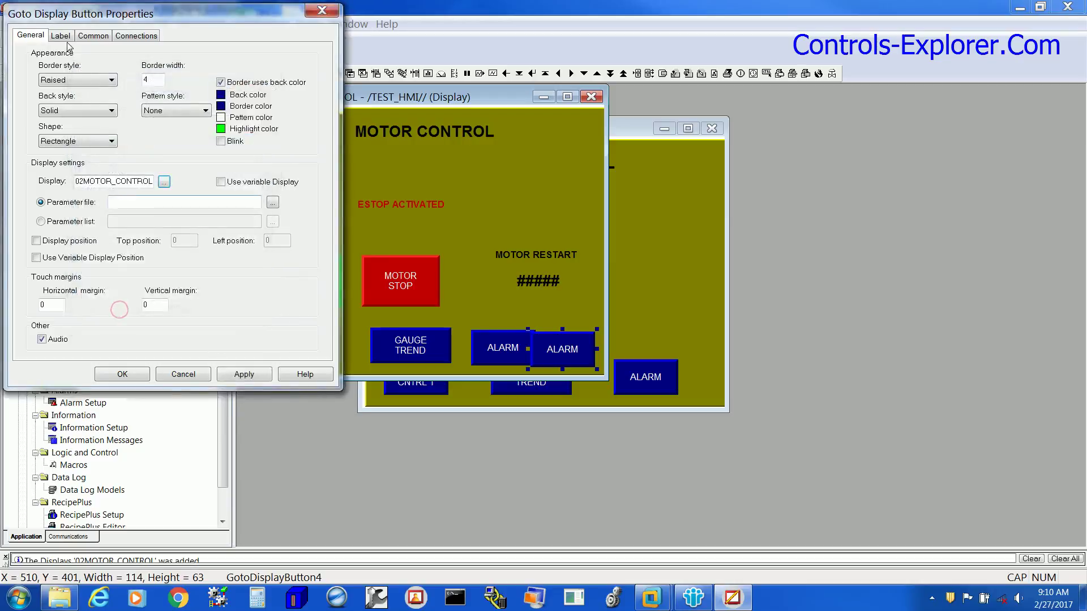
- Replace the button's ALARM caption with 'MOTOR' / 'CNTRL 2' on two lines
{"action": "left_click", "coordinate": [64, 38]}
{"action": "double_click", "coordinate": [78, 69]}
{"action": "type", "text": "MOTOR"}
{"action": "key", "text": "Return"}
{"action": "type", "text": "CNTRL 2"}
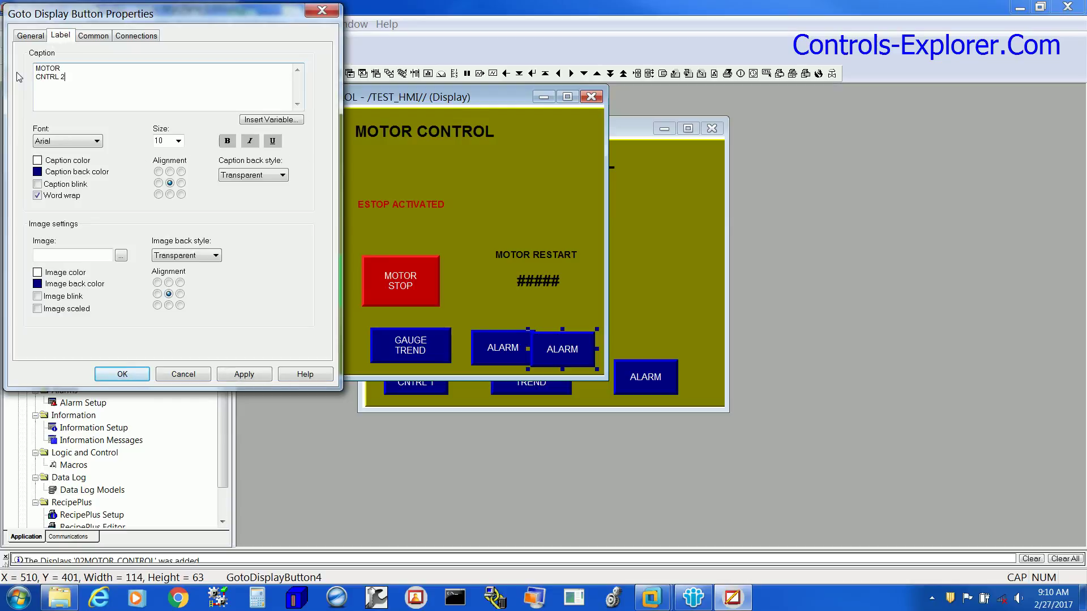
{"action": "left_click", "coordinate": [244, 374]}
{"action": "left_click", "coordinate": [122, 374]}
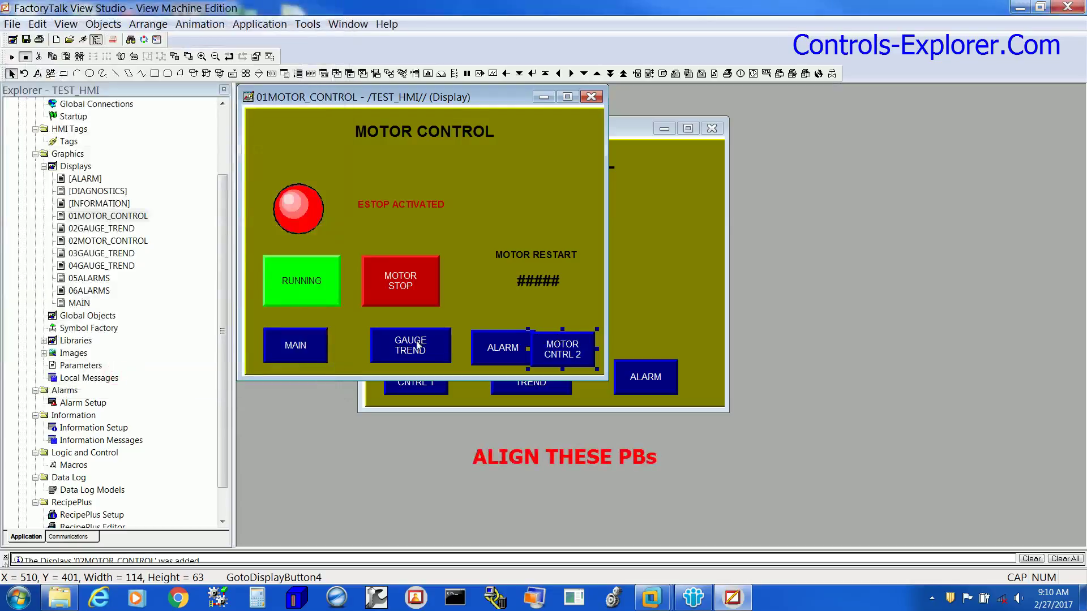
- Move GAUGE TREND and ALARM left and nudge MOTOR CNTRL 2 into the row
{"action": "left_click_drag", "start_coordinate": [417, 345], "coordinate": [400, 345]}
{"action": "left_click_drag", "start_coordinate": [498, 347], "coordinate": [475, 348]}
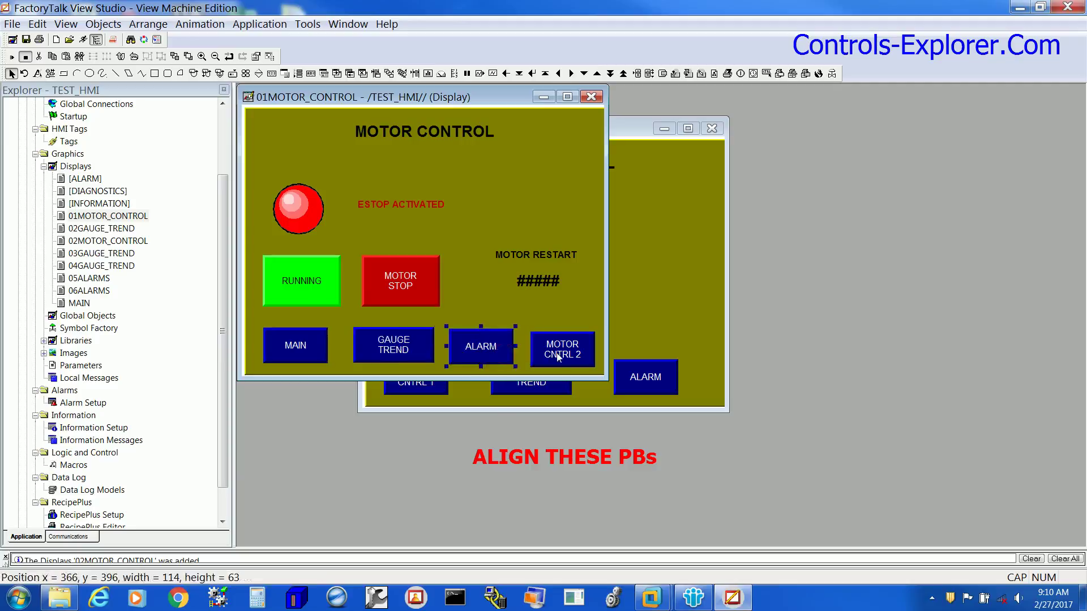
{"action": "left_click_drag", "start_coordinate": [558, 357], "coordinate": [562, 349]}
- Align MAIN, GAUGE TREND, ALARM and MOTOR CNTRL 2 by top edge and space them evenly
{"action": "left_click", "coordinate": [317, 355]}
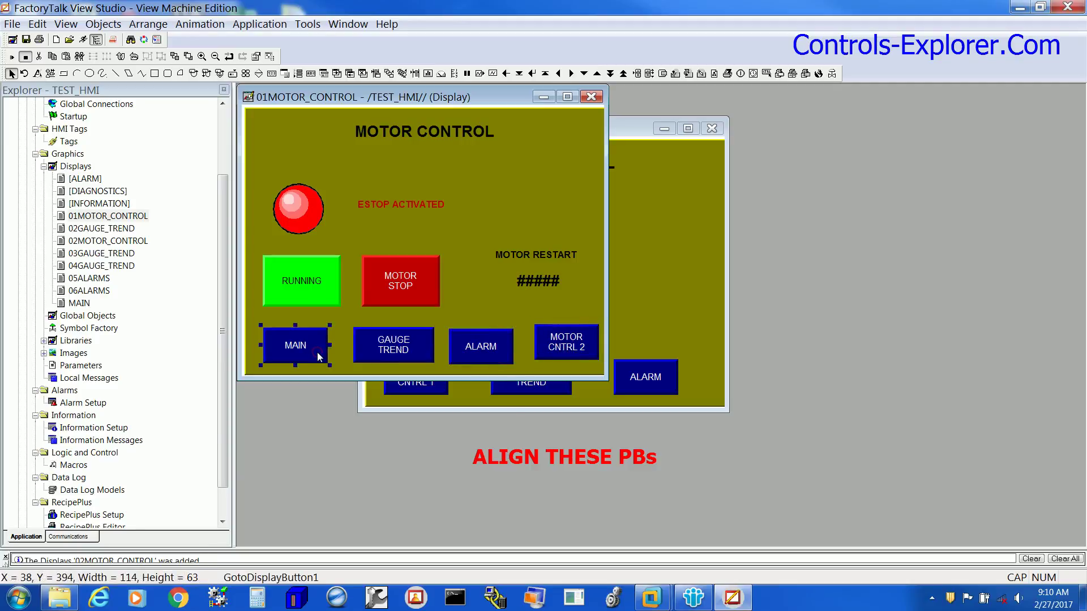
{"action": "left_click", "coordinate": [383, 351], "text": "shift"}
{"action": "left_click", "coordinate": [469, 348], "text": "shift"}
{"action": "left_click", "coordinate": [566, 345], "text": "shift"}
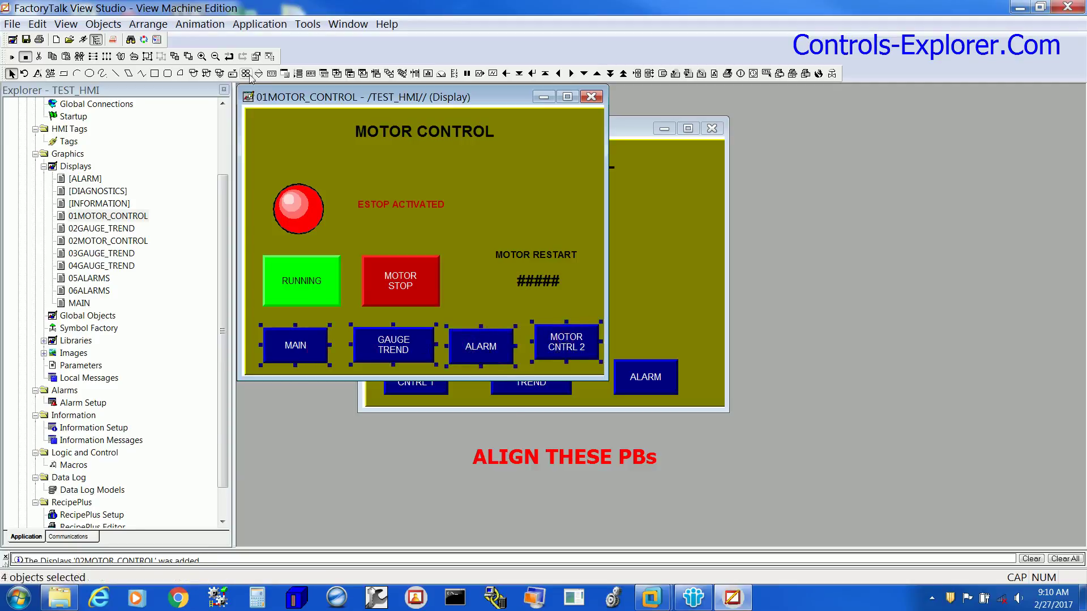
{"action": "left_click", "coordinate": [151, 26]}
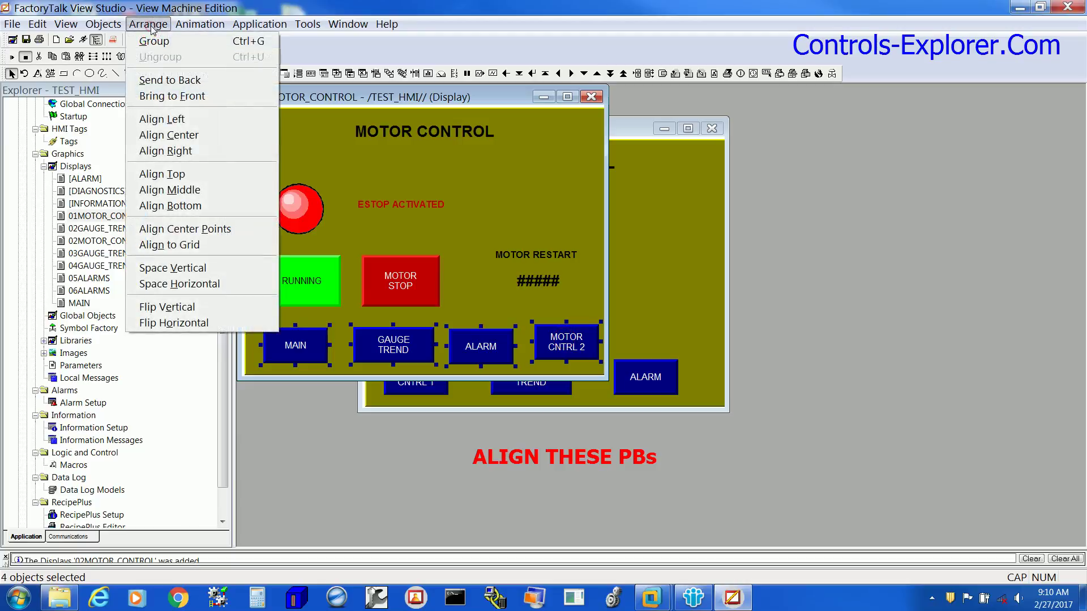
{"action": "left_click", "coordinate": [182, 179]}
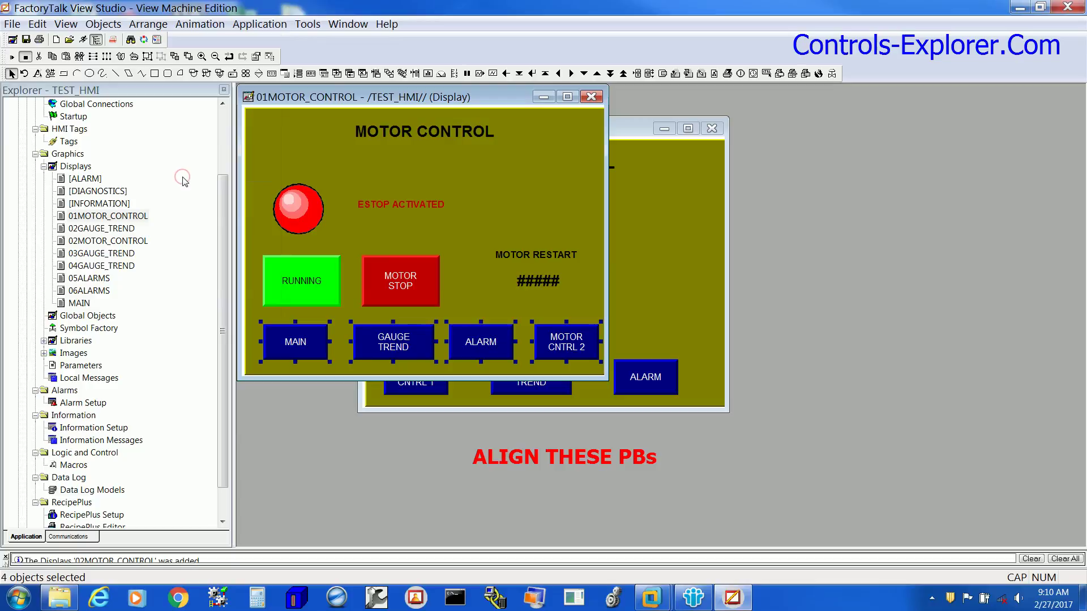
{"action": "left_click", "coordinate": [153, 26]}
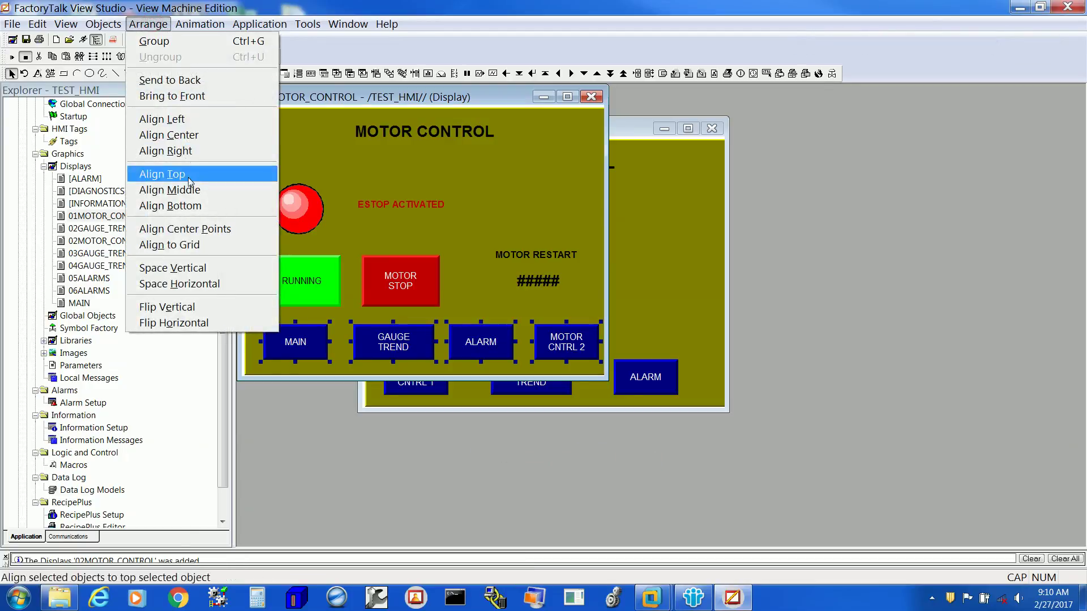
{"action": "left_click", "coordinate": [195, 283]}
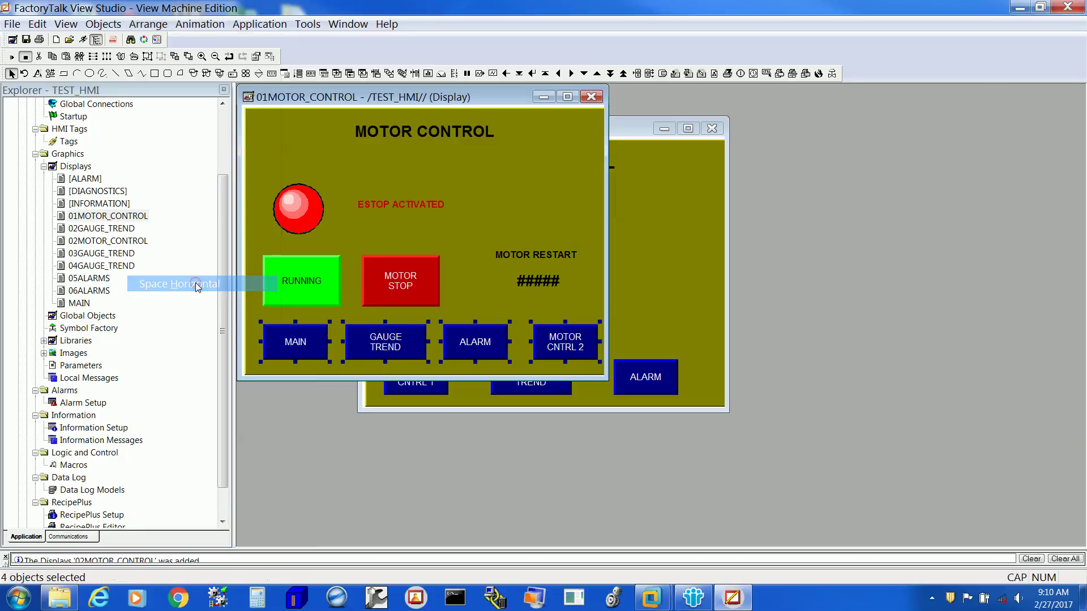
{"action": "left_click", "coordinate": [460, 193]}
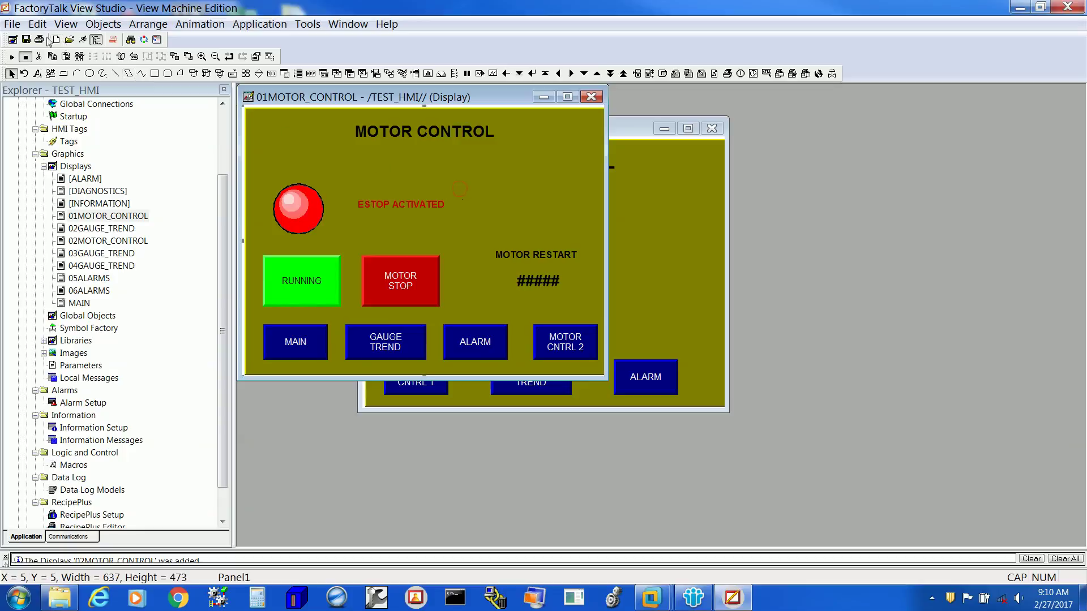